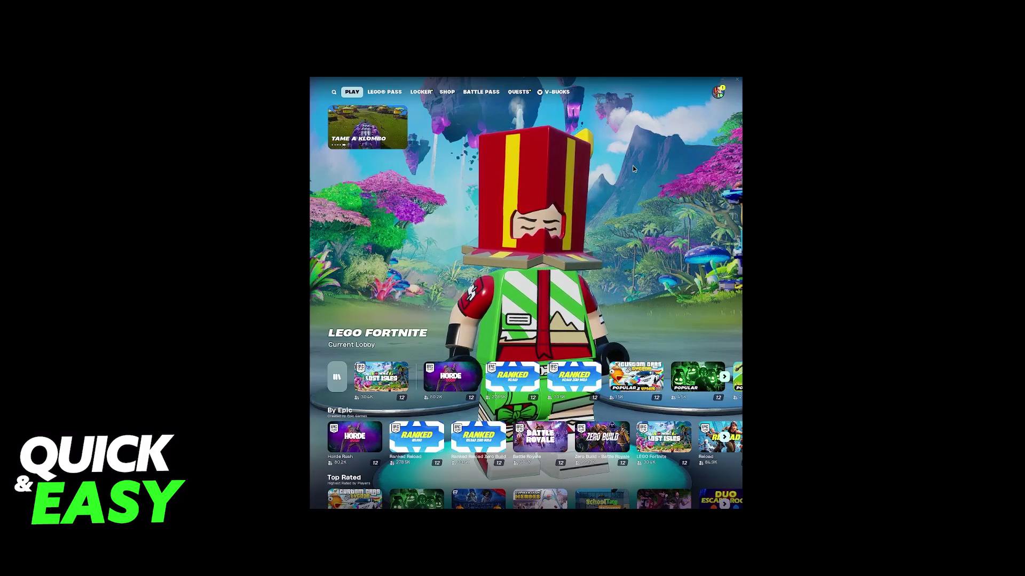
# Select the Horde tile so Horde Rush replaces LEGO Fortnite as the lobby mode.
pyautogui.click(461, 368)
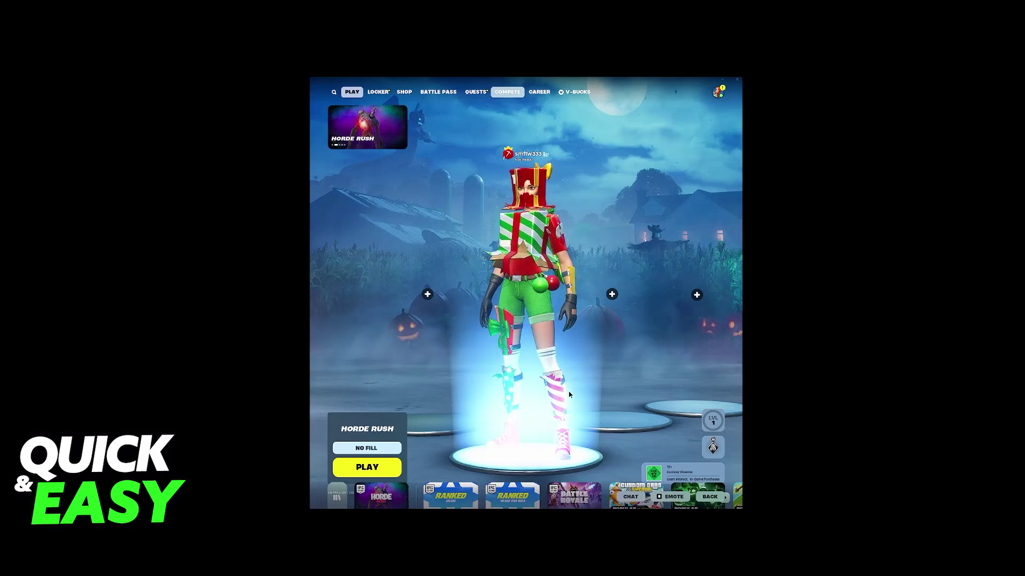
# Launch AMD Software: Adrenalin Edition from the desktop menu and open Display 2's display settings.
pyautogui.rightClick(781, 181)
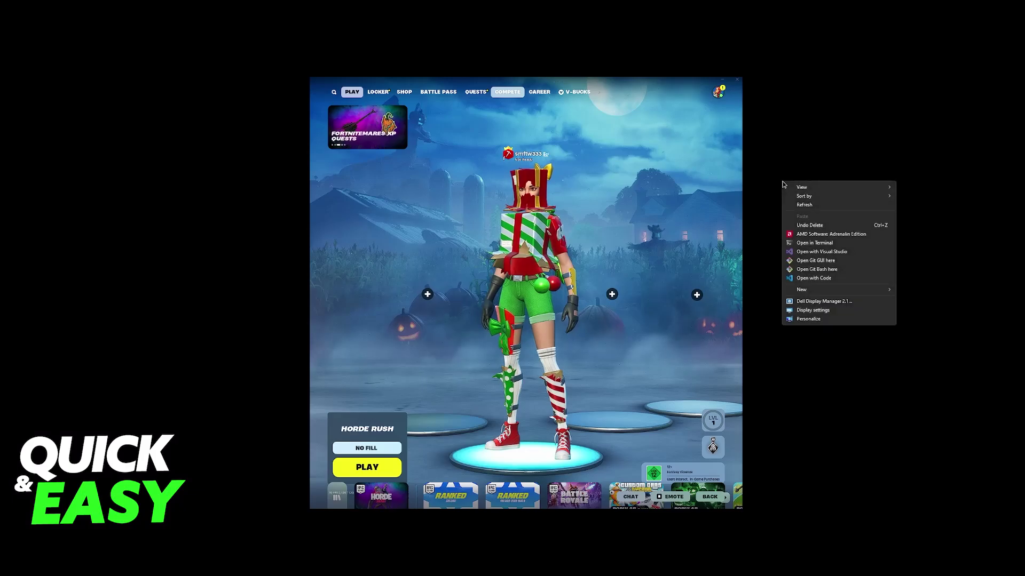
pyautogui.click(799, 236)
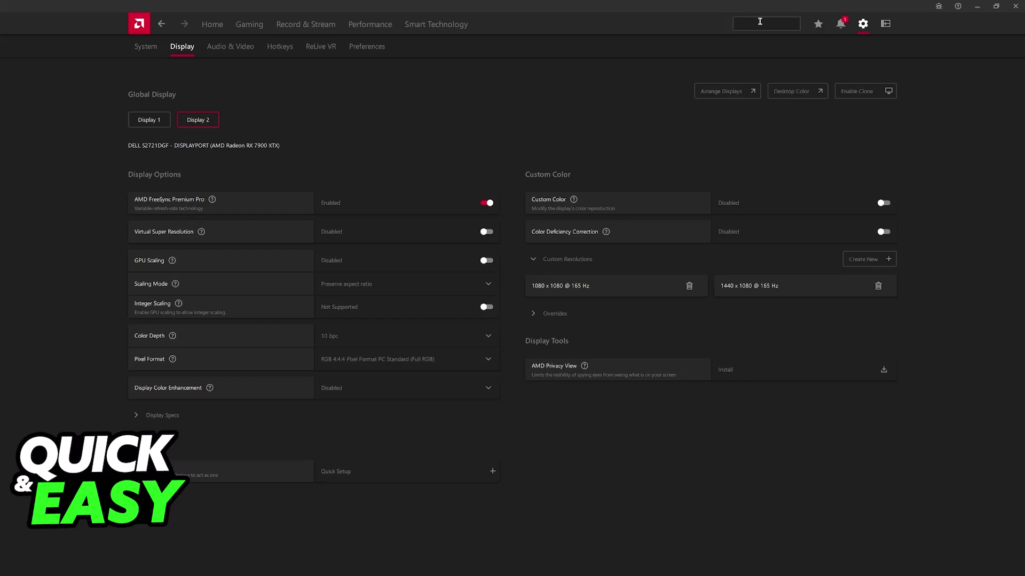
pyautogui.write('y')
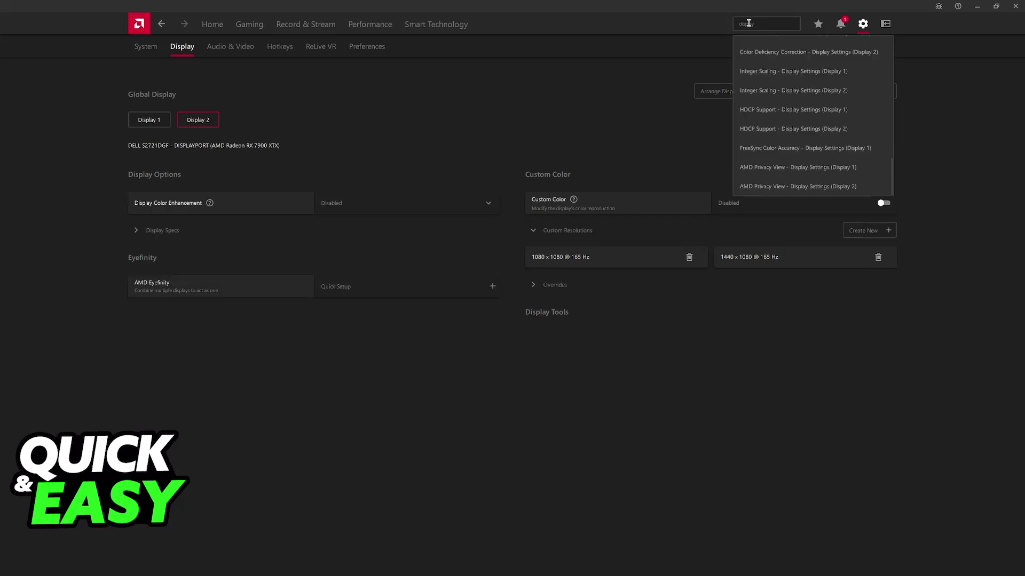
pyautogui.scroll(5, 883, 160)
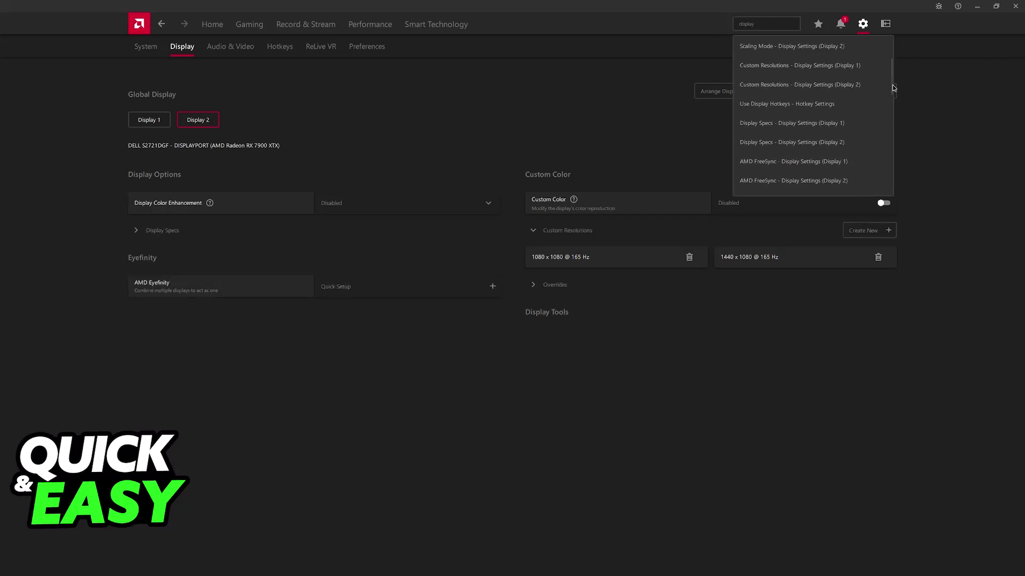
pyautogui.scroll(3, 892, 85)
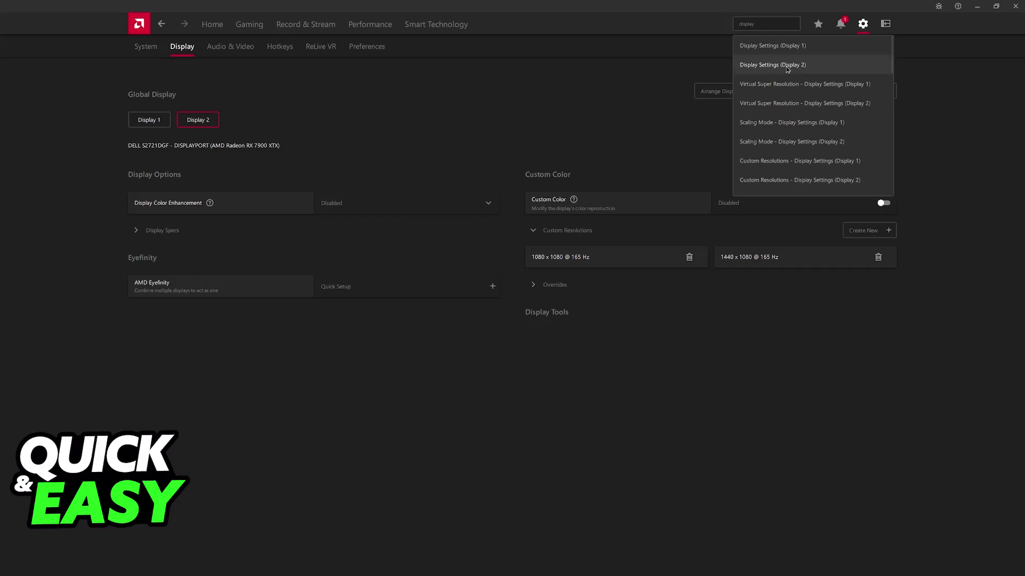
pyautogui.click(775, 66)
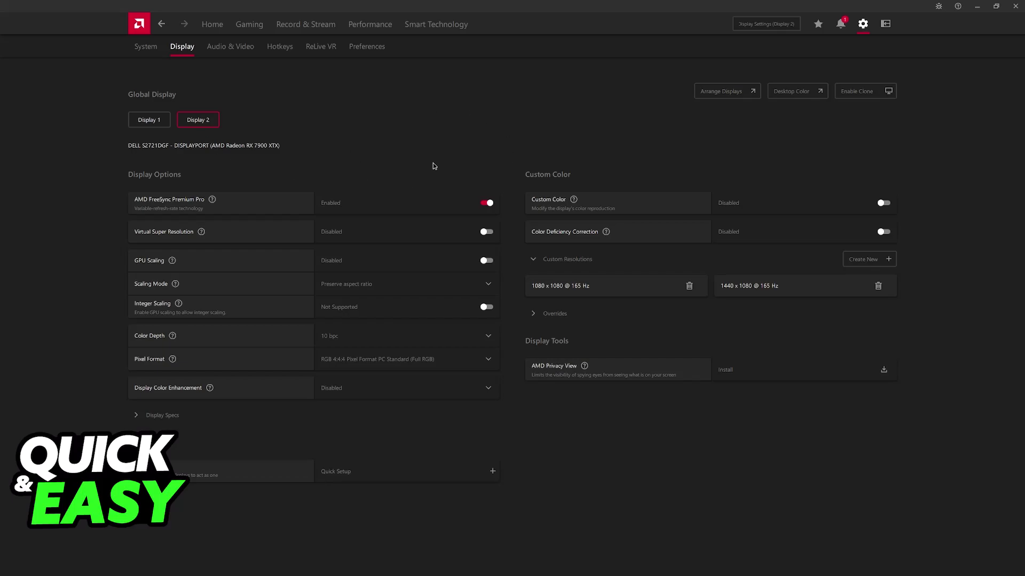
pyautogui.click(563, 260)
pyautogui.click(569, 259)
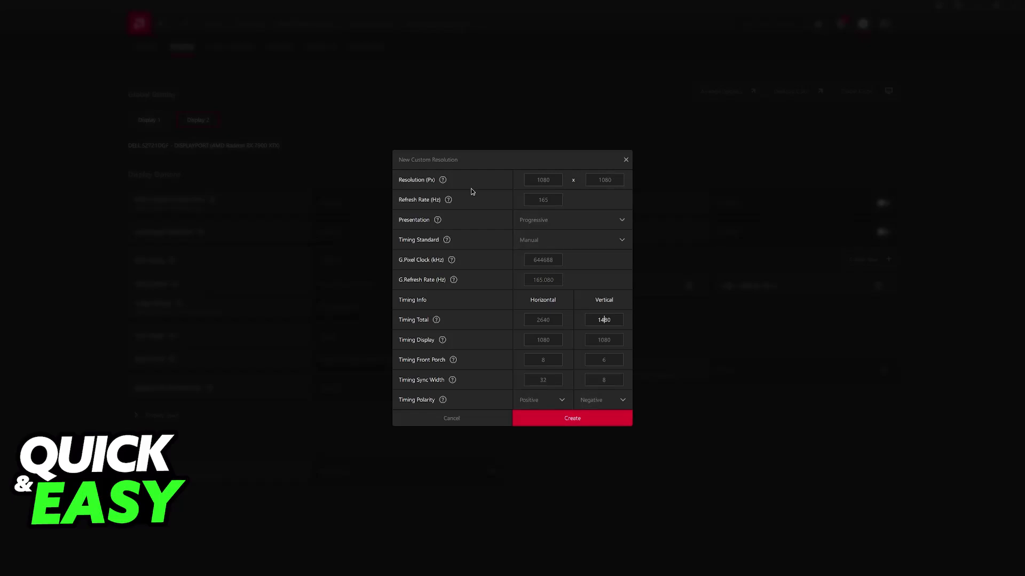
pyautogui.click(627, 161)
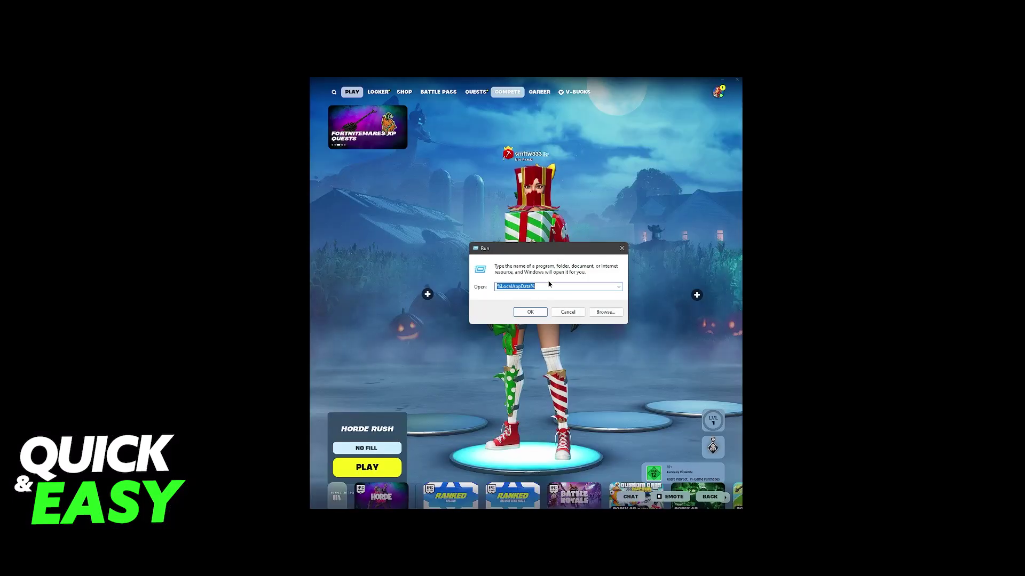
# Open the %LocalAppData% folder in File Explorer.
pyautogui.click(498, 288)
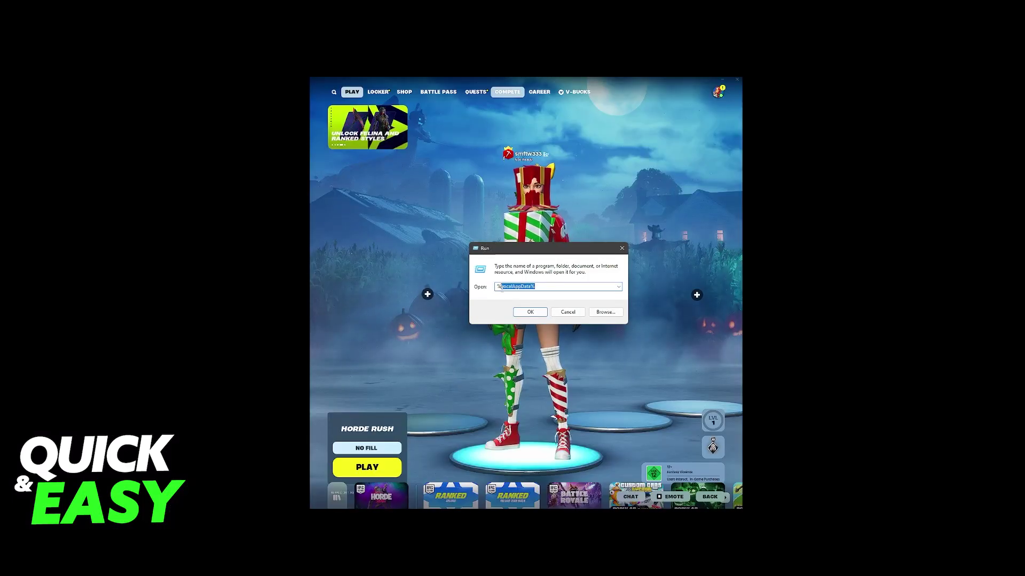
pyautogui.moveTo(497, 287); pyautogui.dragTo(536, 287)
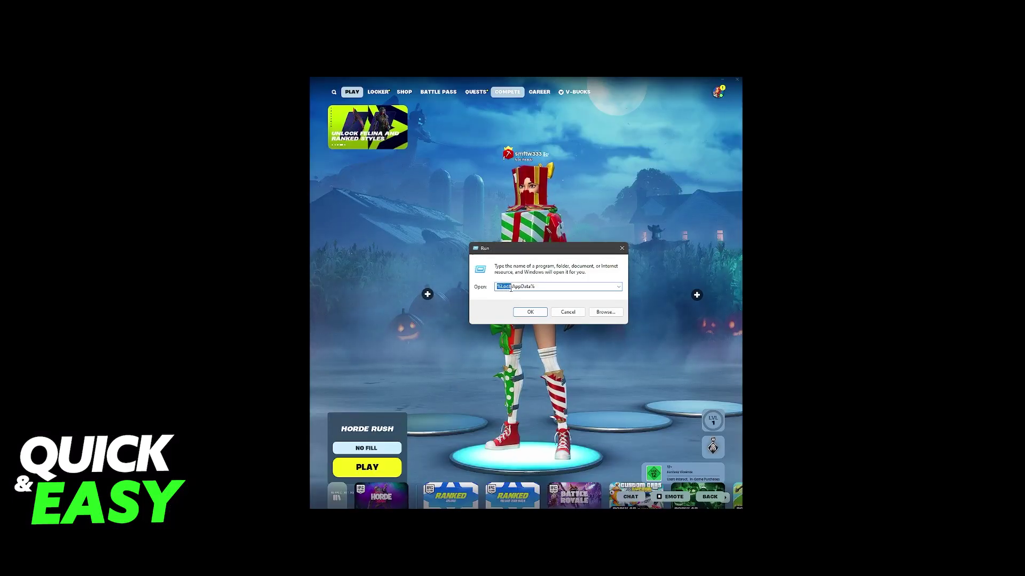
pyautogui.click(544, 293)
pyautogui.click(530, 312)
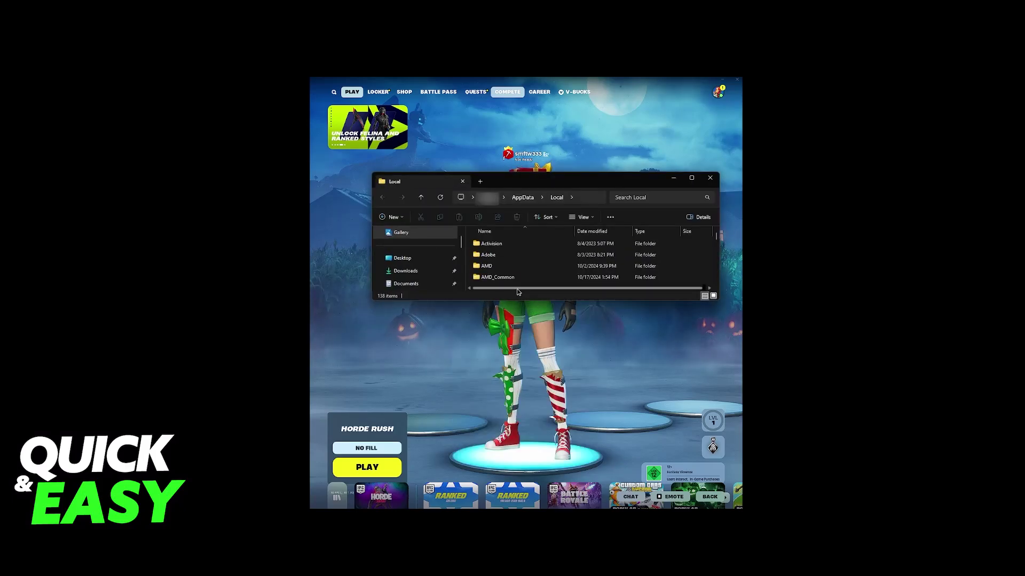
# Go through FortniteGame > Saved > Config > WindowsClient and open GameUserSettings.ini.
pyautogui.scroll(-10, 667, 262)
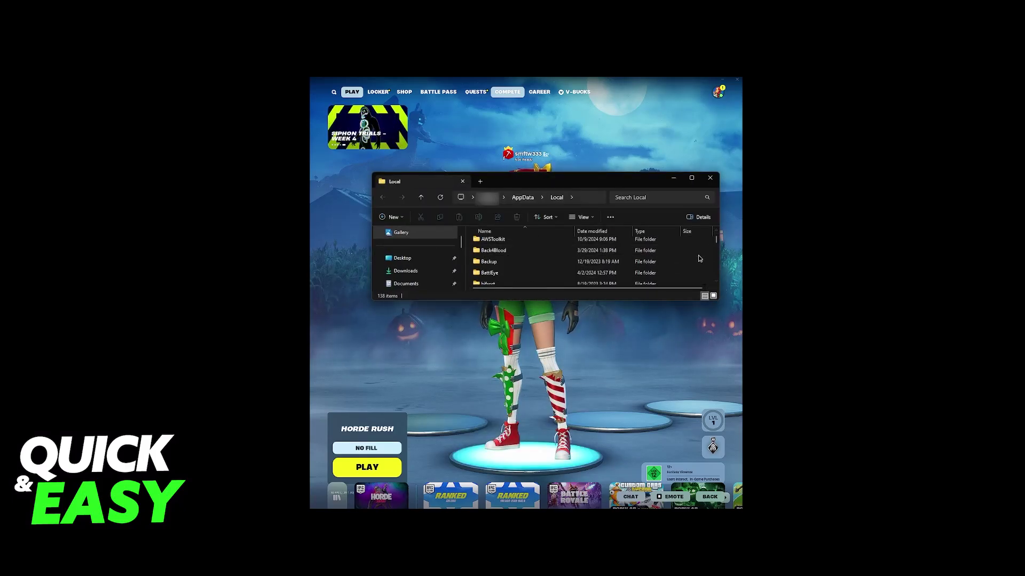
pyautogui.click(697, 243)
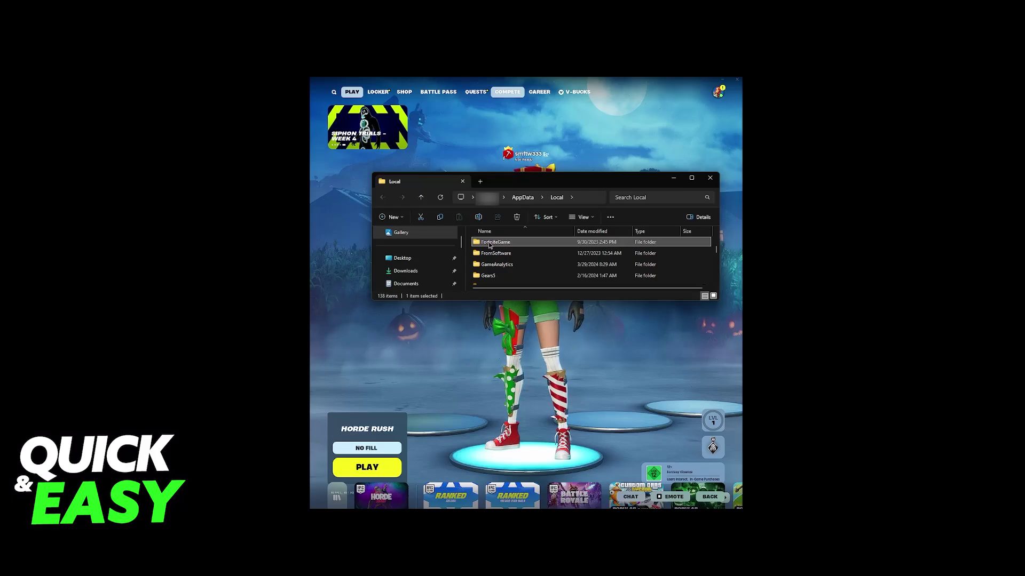
pyautogui.doubleClick(488, 243)
pyautogui.doubleClick(487, 244)
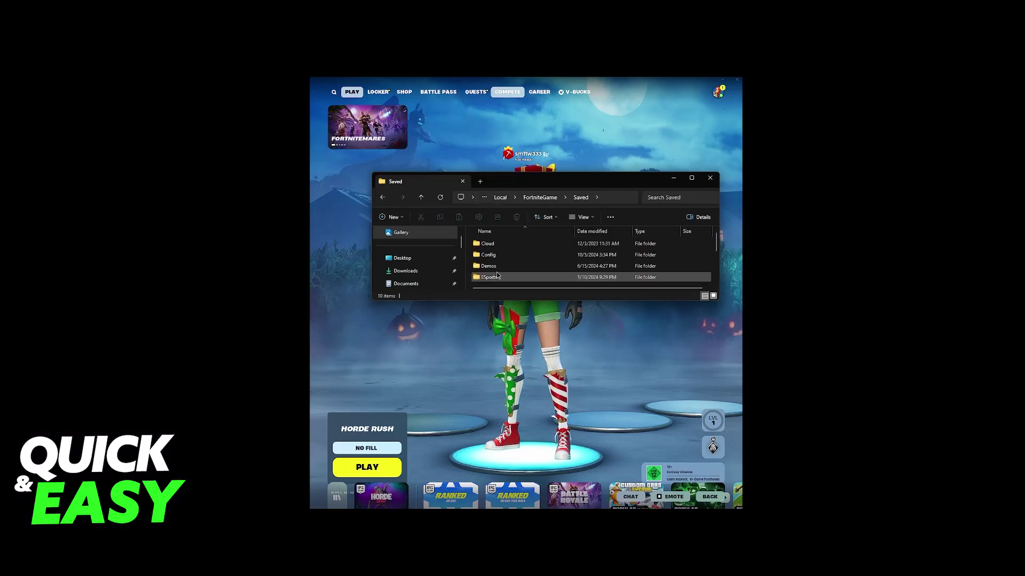
pyautogui.doubleClick(499, 256)
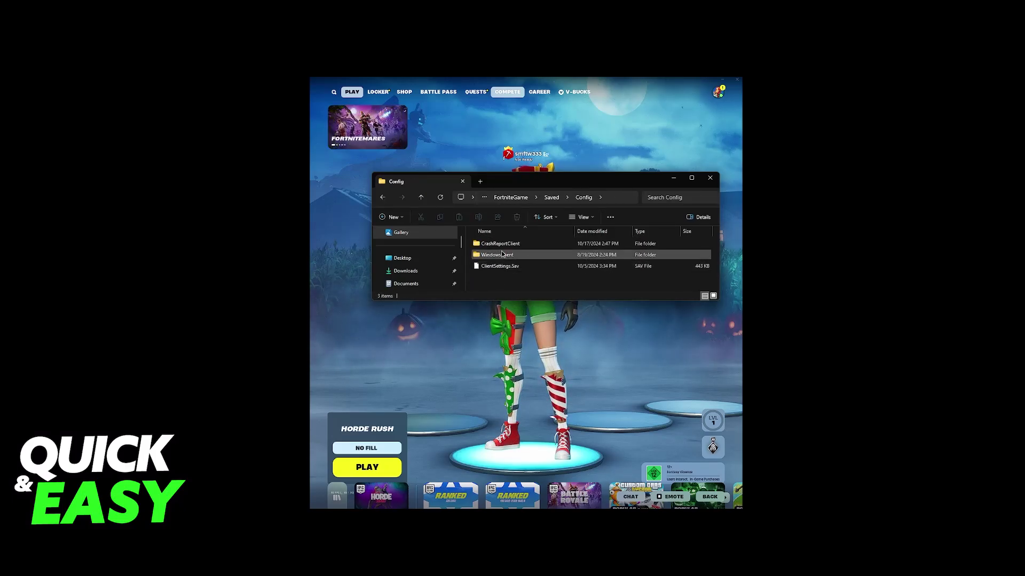
pyautogui.click(501, 257)
pyautogui.doubleClick(502, 261)
pyautogui.scroll(-1, 551, 282)
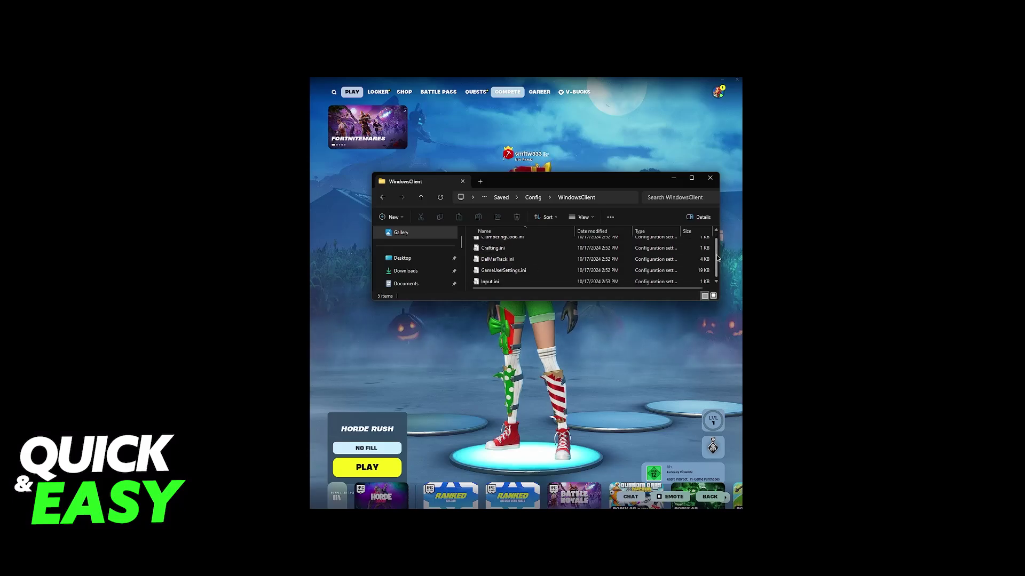
pyautogui.click(510, 269)
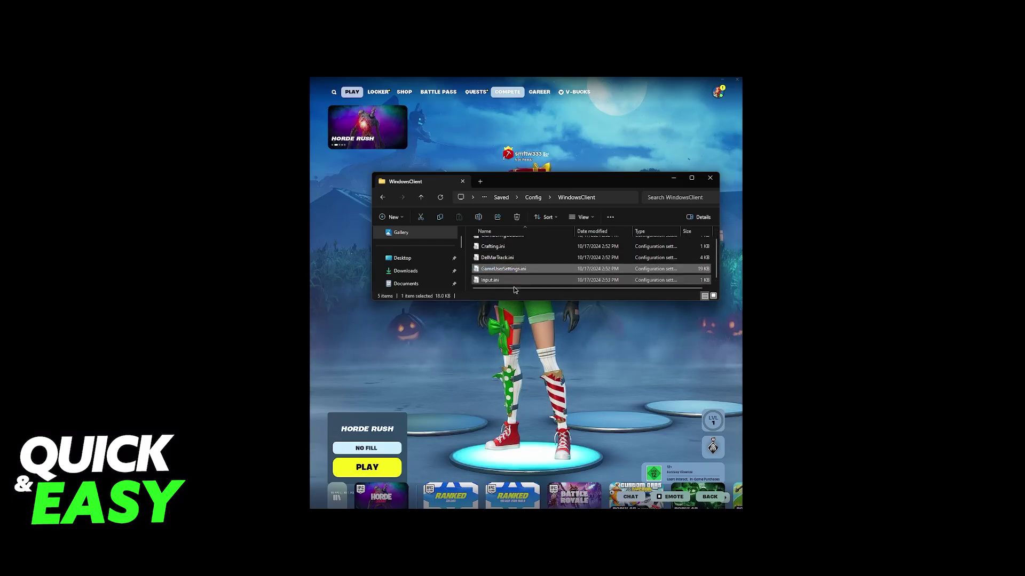
pyautogui.doubleClick(502, 269)
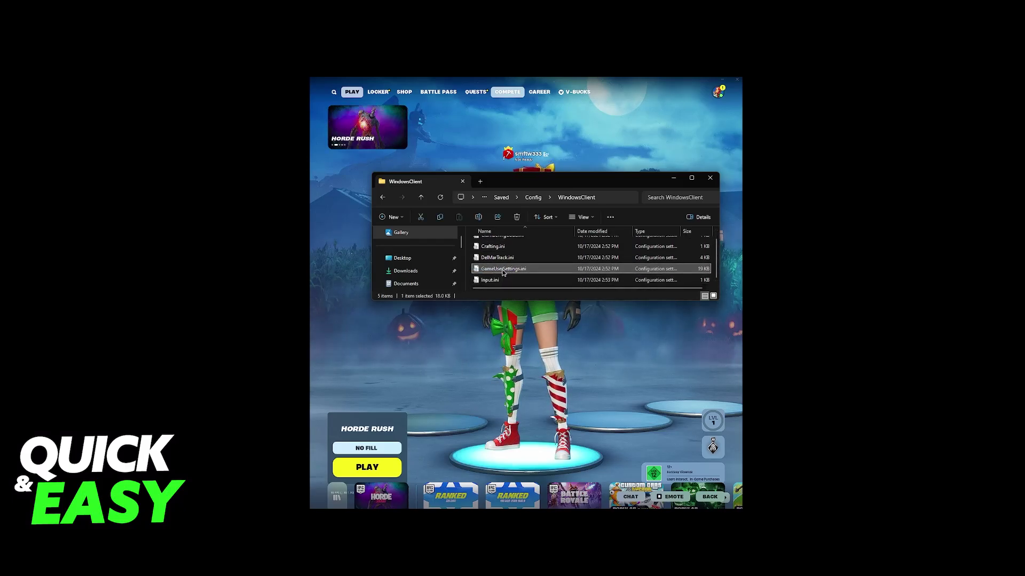
# Clear the Read-only attribute in GameUserSettings.ini's Properties and apply the change.
pyautogui.rightClick(502, 269)
pyautogui.click(566, 476)
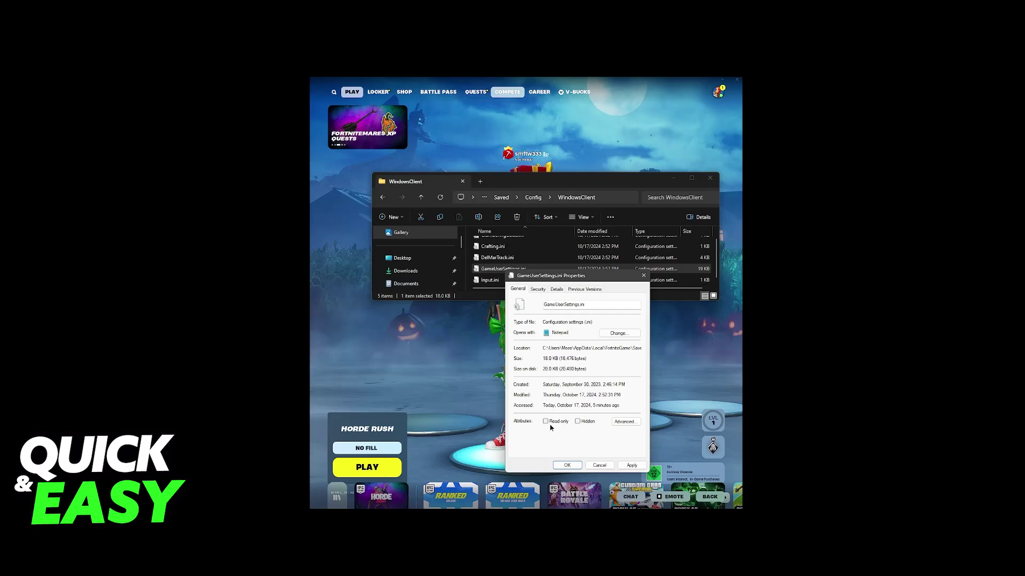
pyautogui.click(631, 465)
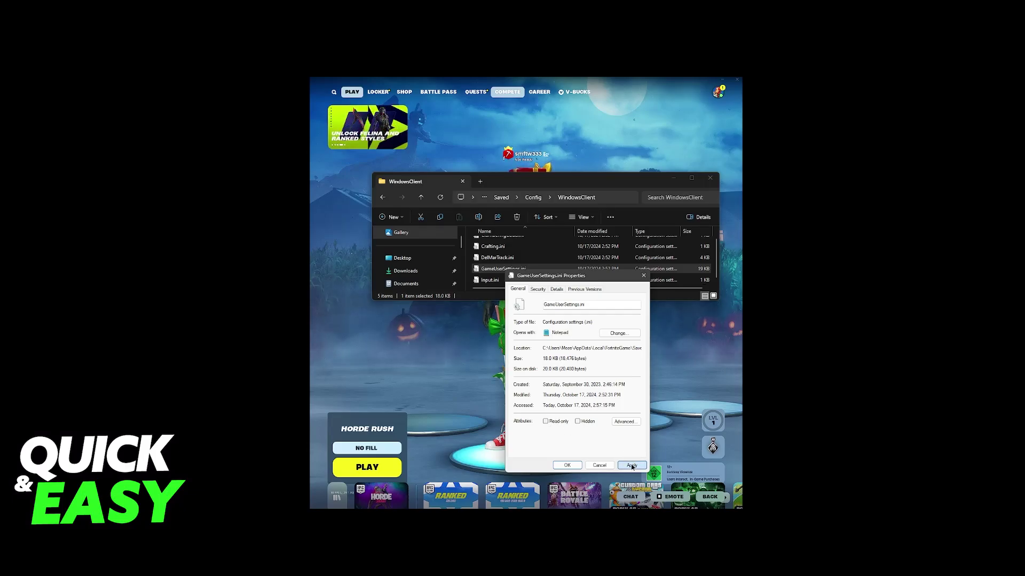
pyautogui.click(567, 466)
pyautogui.rightClick(491, 269)
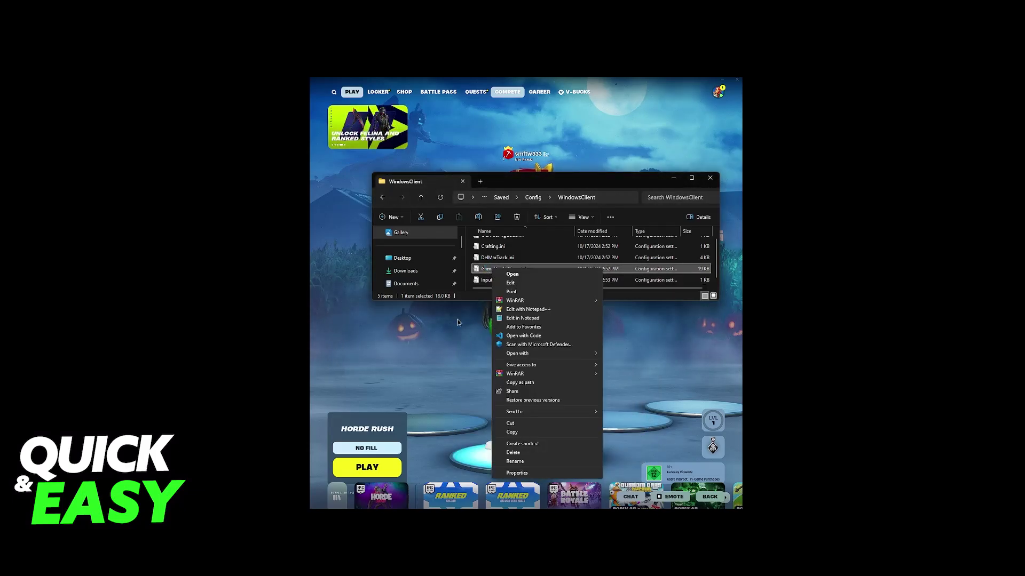
# Search the file for 'resolution' and step through the matches to LastUserConfirmedResolutionSizeY.
pyautogui.click(504, 474)
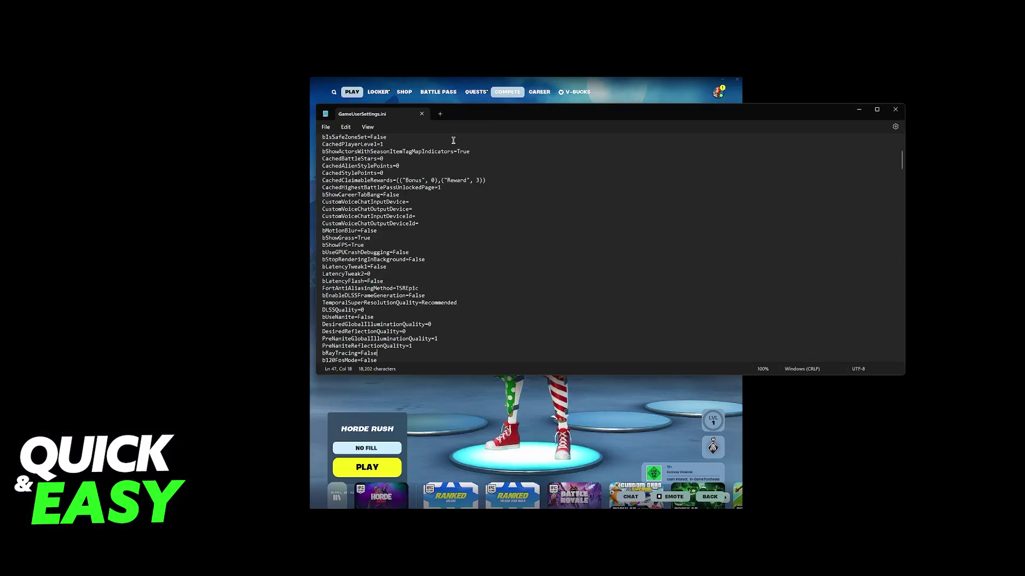
pyautogui.click(478, 207)
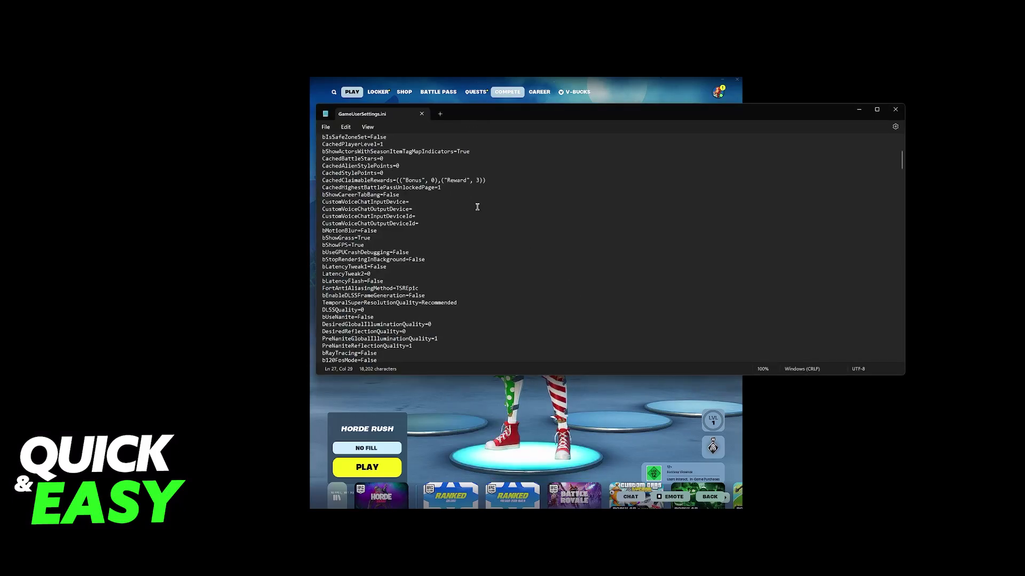
pyautogui.hotkey('ctrl', 'f')
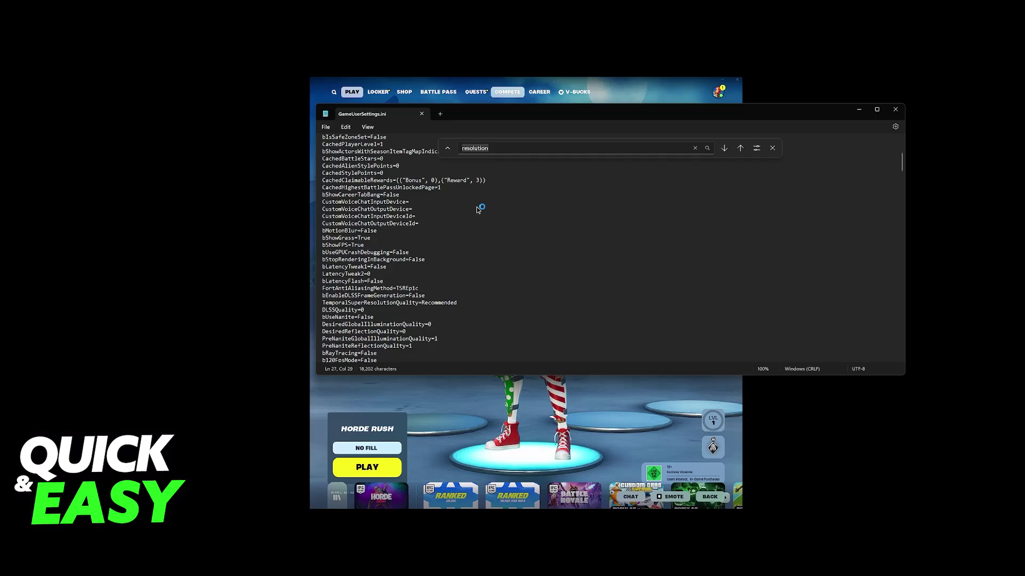
pyautogui.write('resolution')
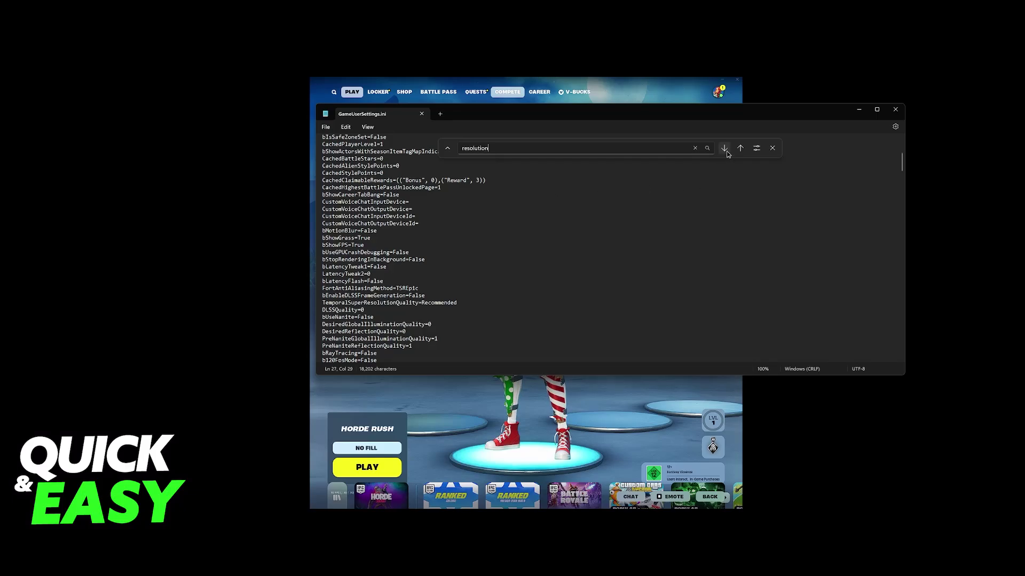
pyautogui.click(724, 148)
pyautogui.click(724, 148)
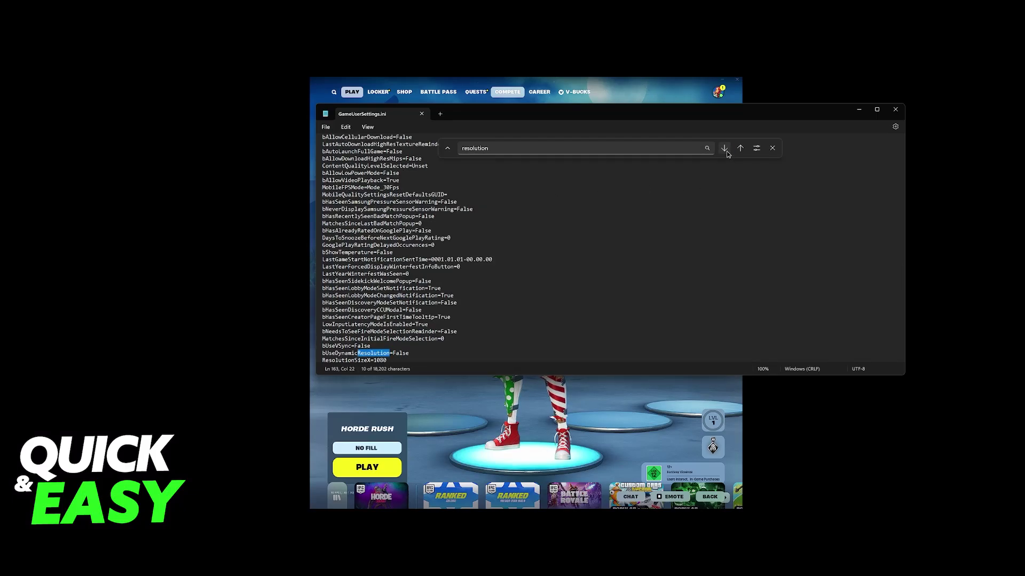
pyautogui.click(724, 149)
pyautogui.click(725, 149)
pyautogui.click(725, 149)
pyautogui.click(725, 148)
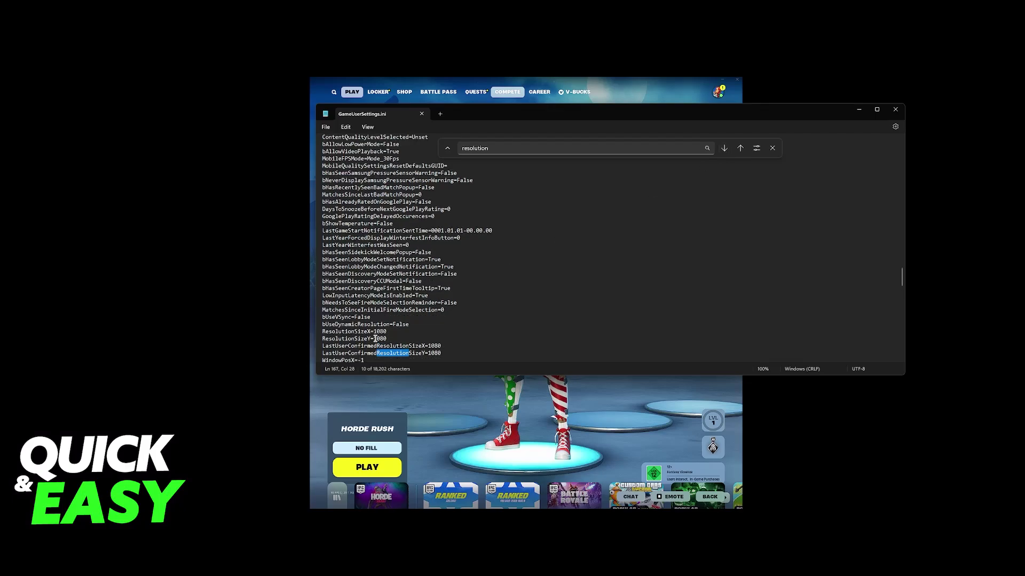
# Check that ResolutionSizeX/Y and LastUserConfirmedResolutionSizeX/Y each read 1080.
pyautogui.moveTo(387, 331); pyautogui.dragTo(295, 334)
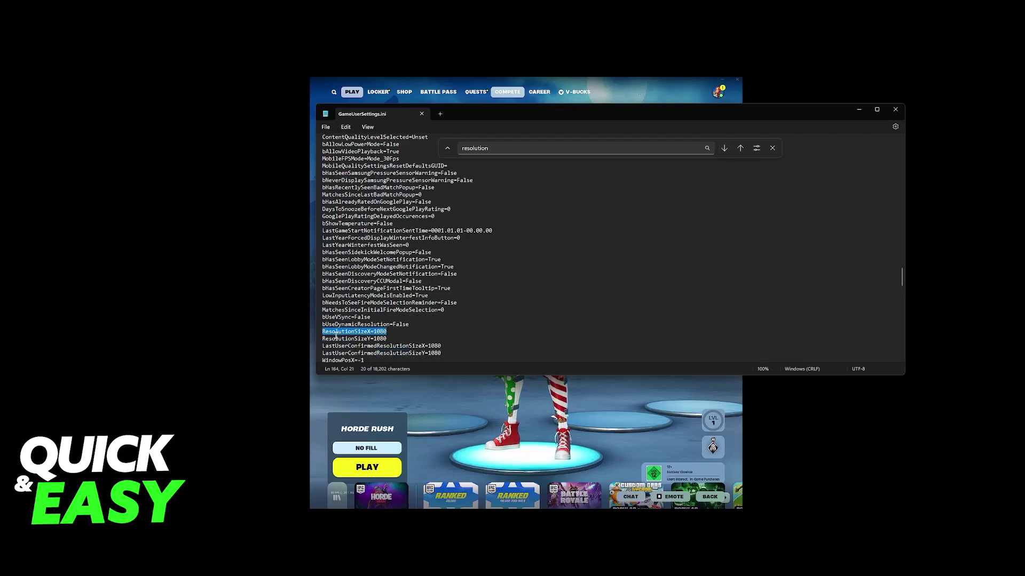
pyautogui.click(378, 333)
pyautogui.doubleClick(375, 333)
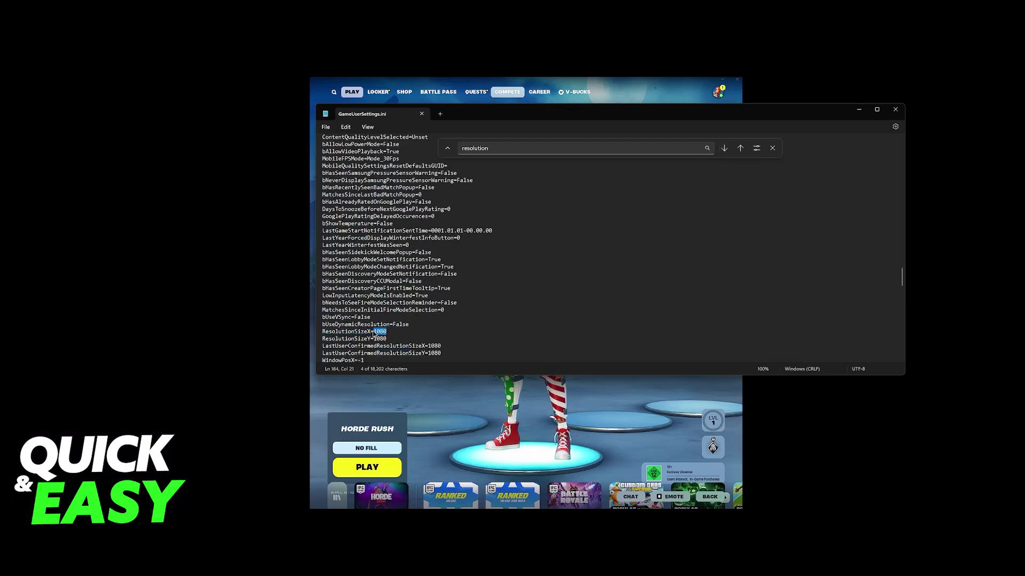
pyautogui.moveTo(388, 340); pyautogui.dragTo(376, 342)
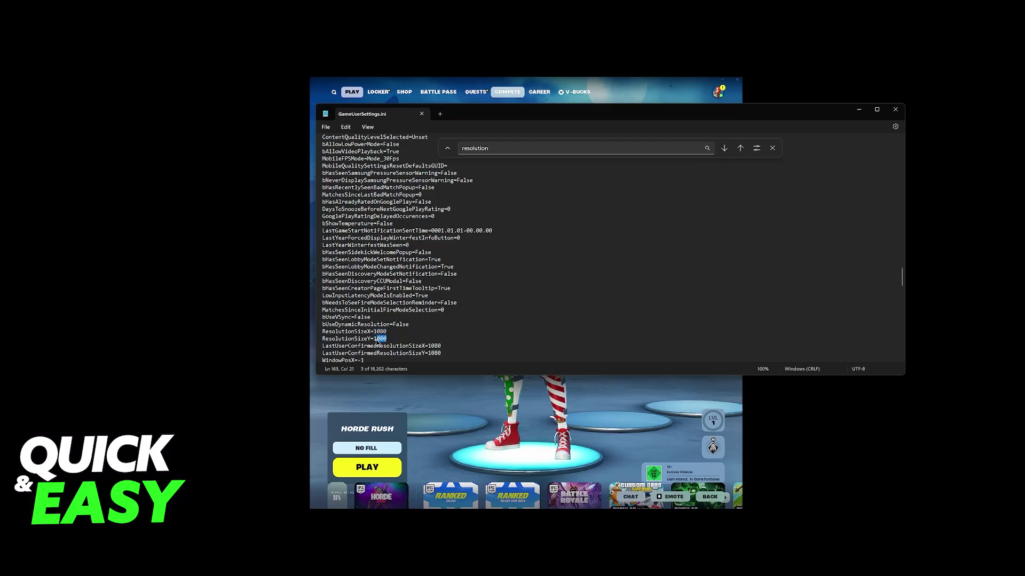
pyautogui.click(408, 342)
pyautogui.doubleClick(434, 354)
pyautogui.click(441, 353)
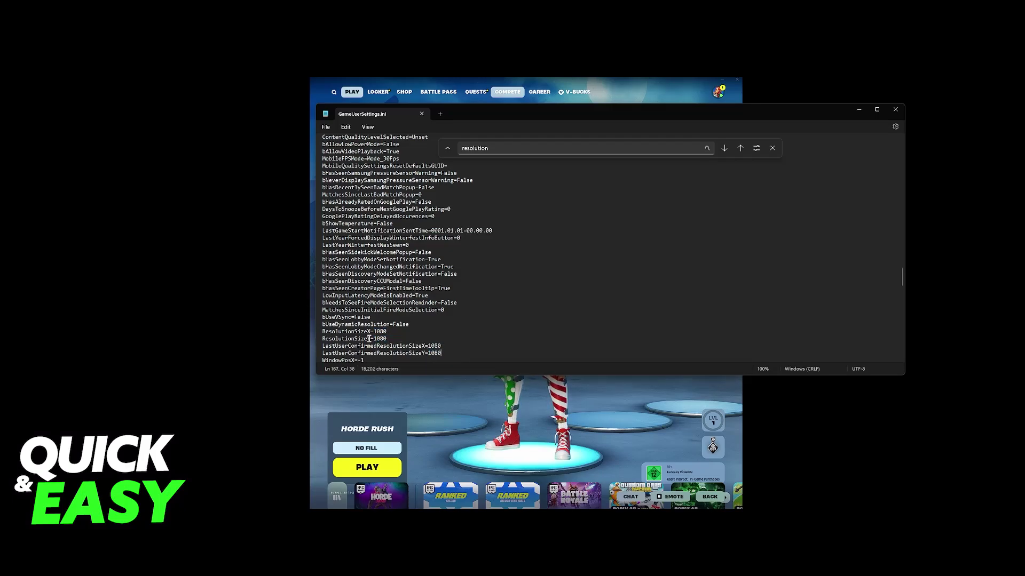
pyautogui.tripleClick(326, 348)
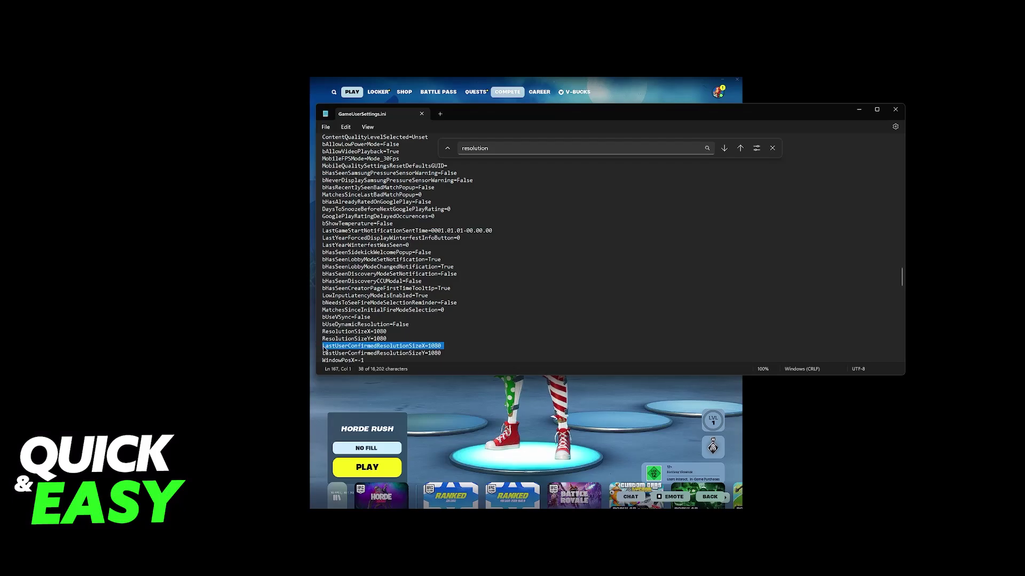
pyautogui.click(384, 353)
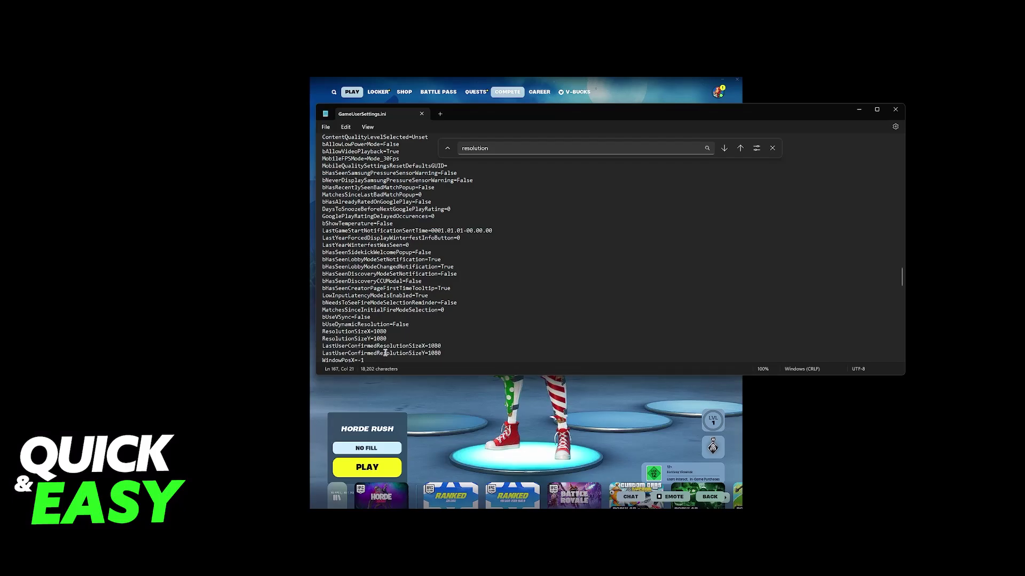
# Step back to the last resolution match and highlight LastConfirmedFullscreenMode's value 2.
pyautogui.click(725, 149)
pyautogui.click(740, 148)
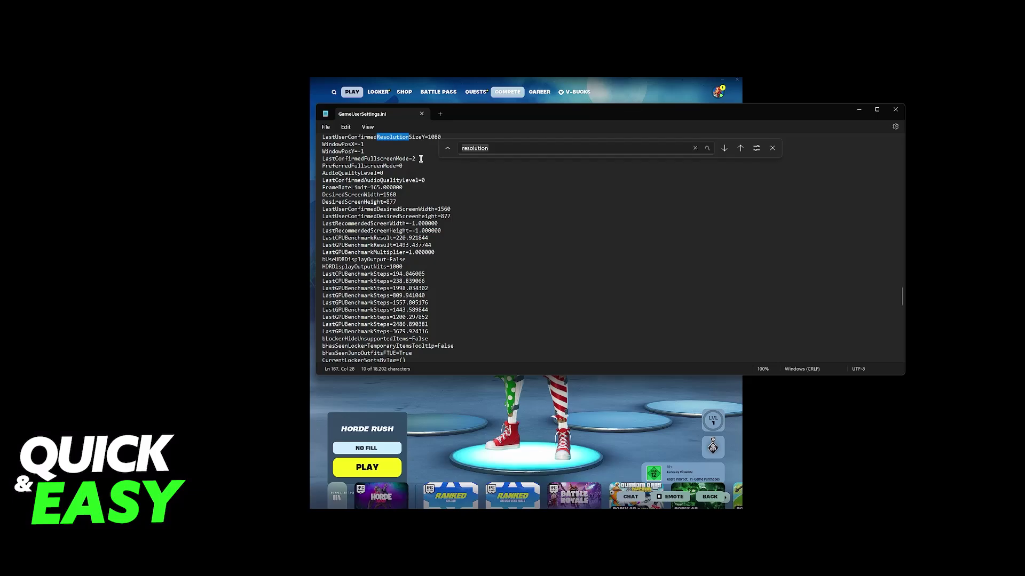
pyautogui.click(419, 161)
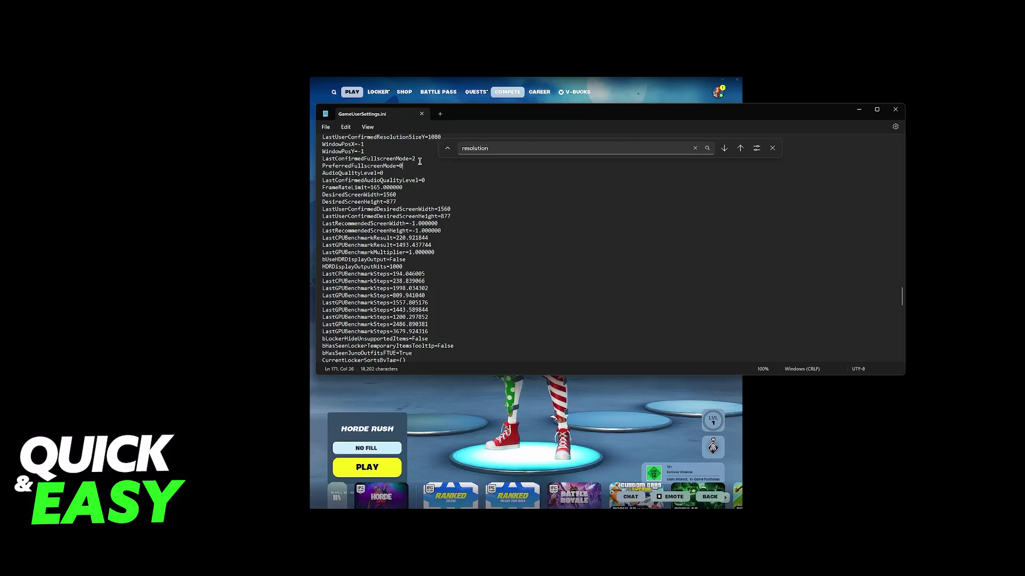
pyautogui.doubleClick(413, 159)
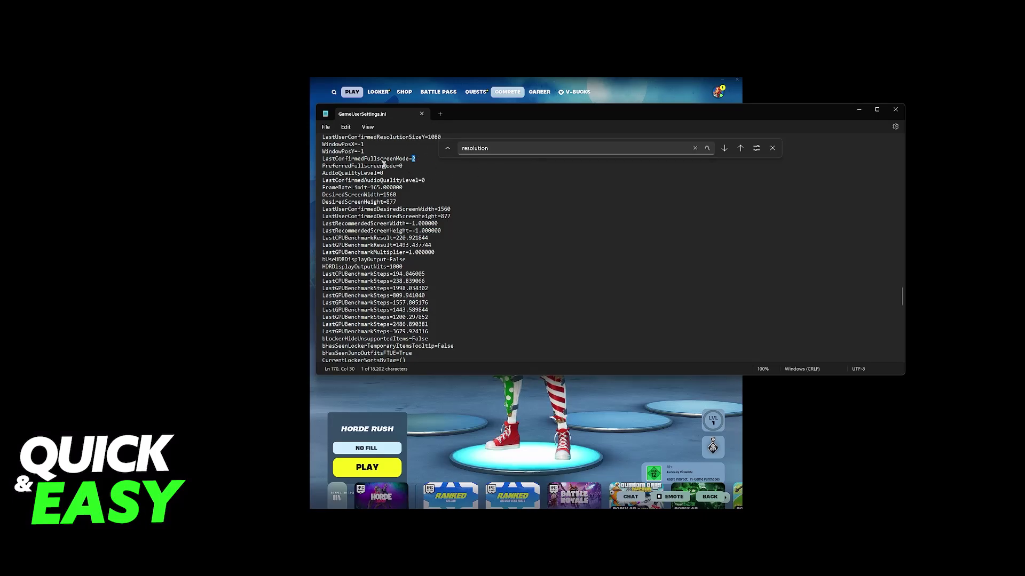
# Close Notepad, keep GameUserSettings.ini read-only in Properties, and minimize Explorer to show the lobby.
pyautogui.click(896, 109)
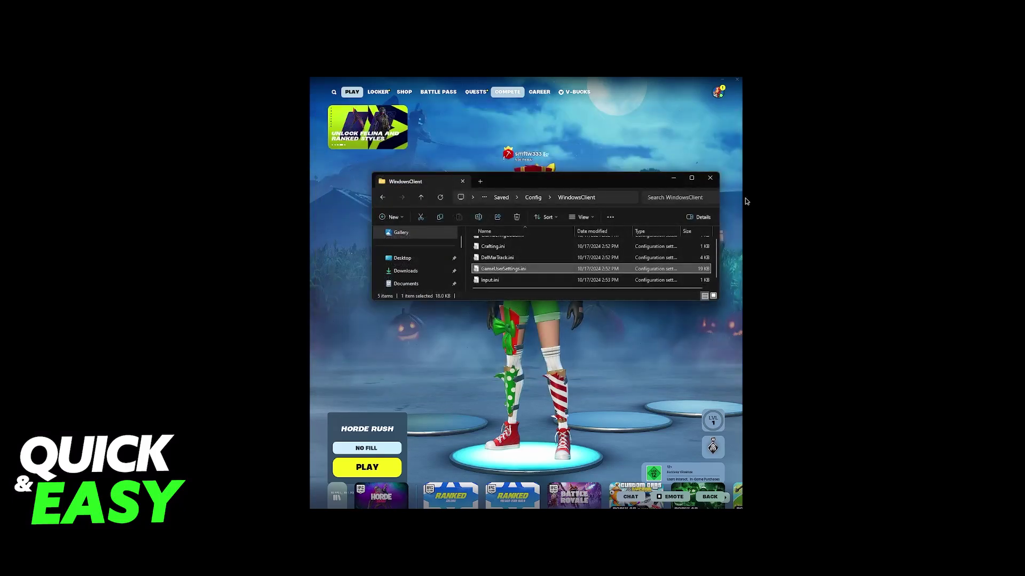
pyautogui.rightClick(493, 269)
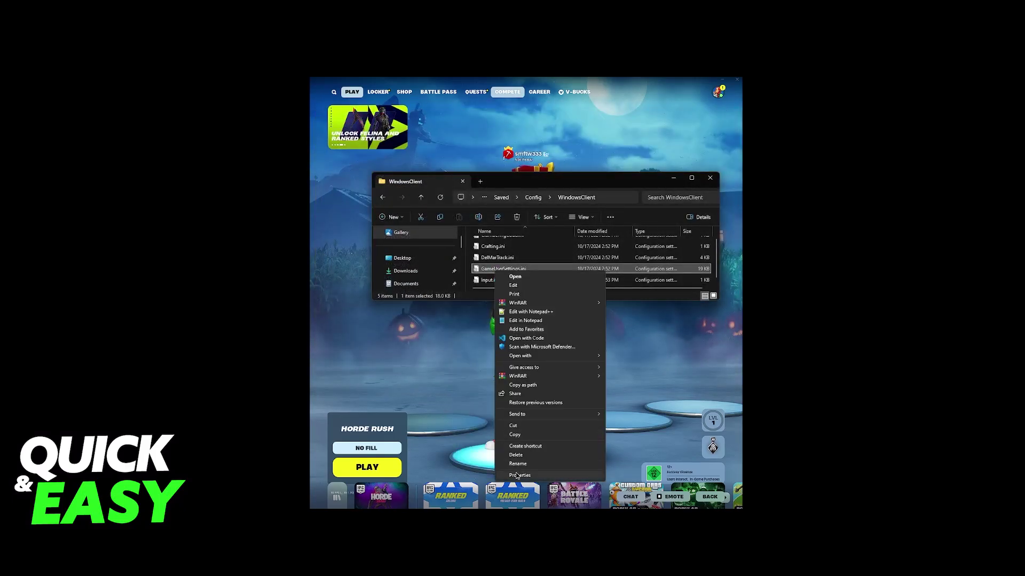
pyautogui.click(525, 476)
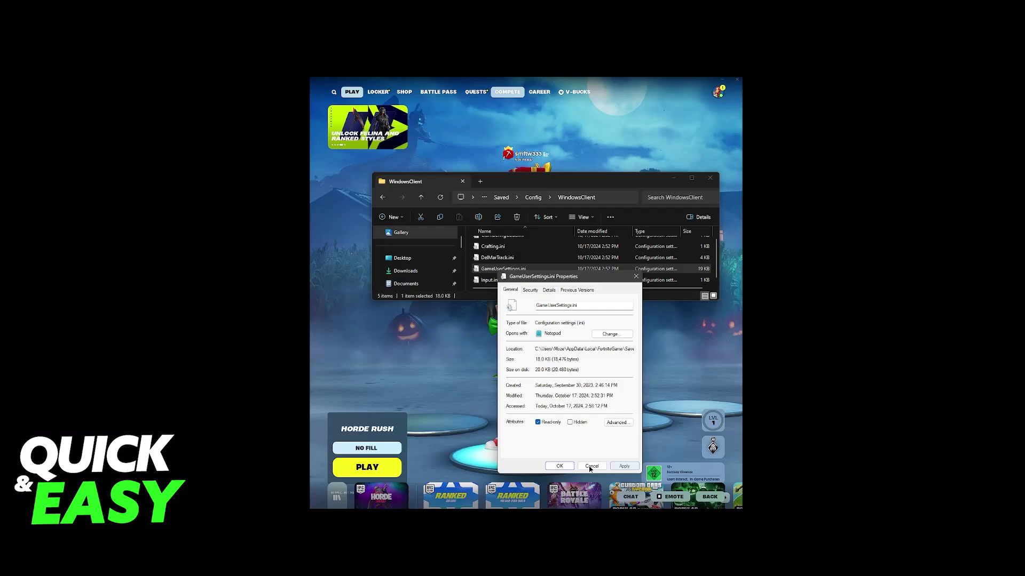
pyautogui.click(559, 466)
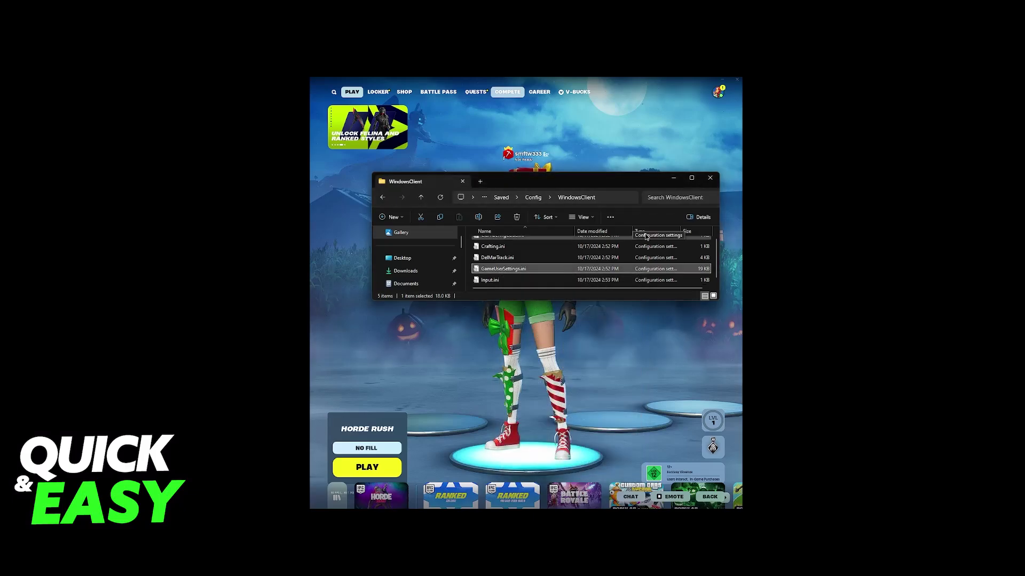
pyautogui.click(673, 180)
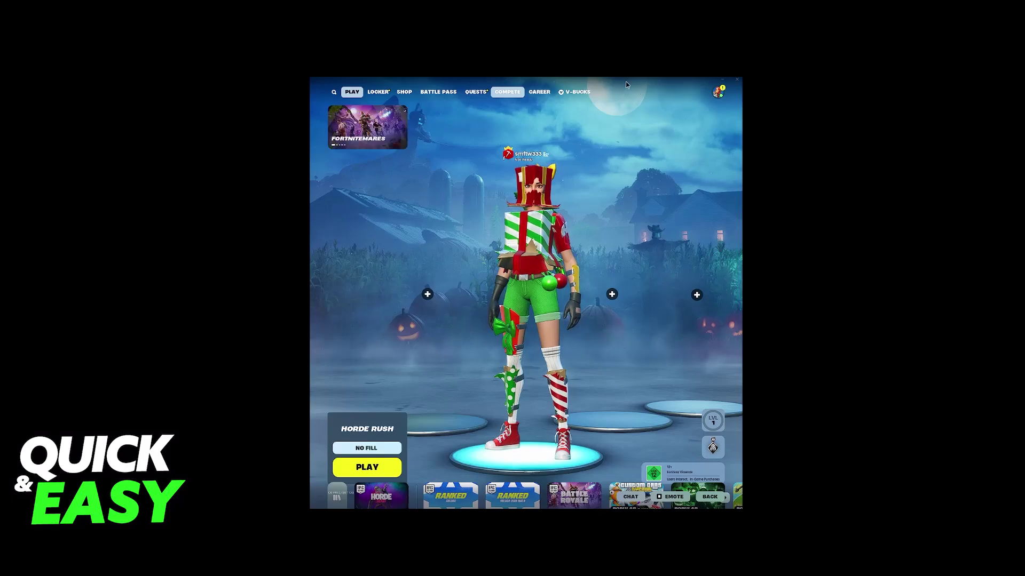
pyautogui.moveTo(625, 81); pyautogui.dragTo(621, 85)
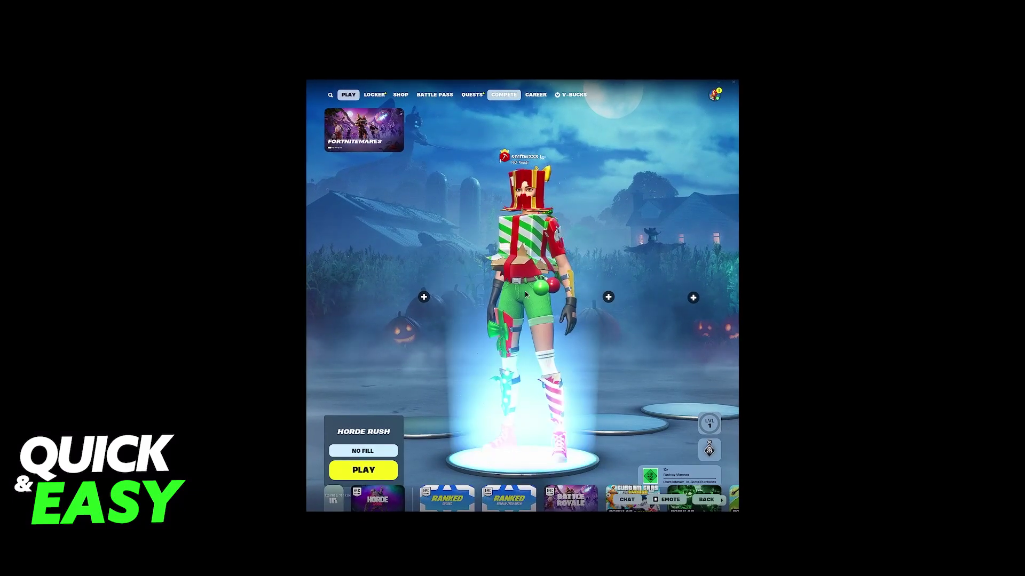
pyautogui.click(714, 95)
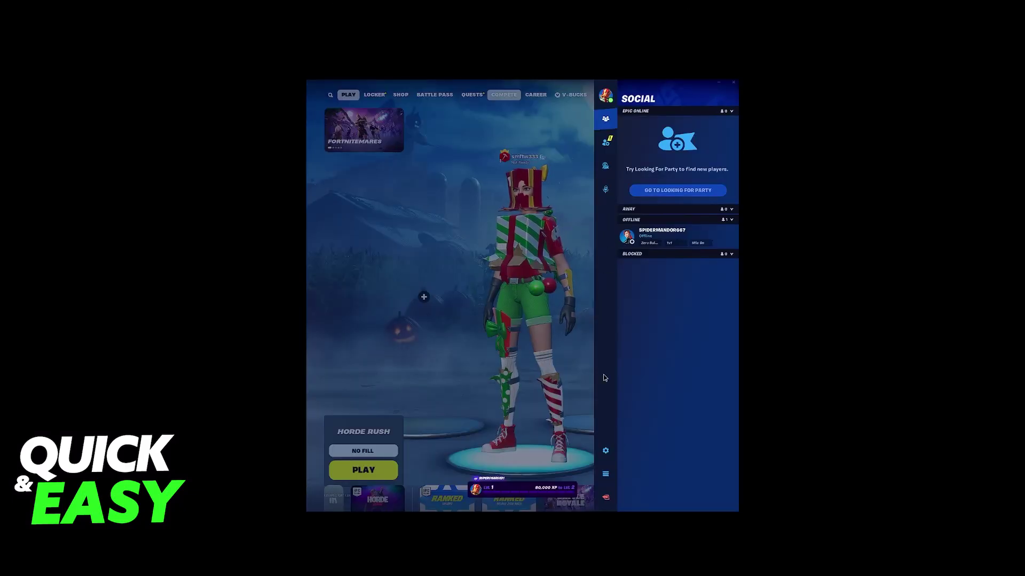
pyautogui.click(605, 450)
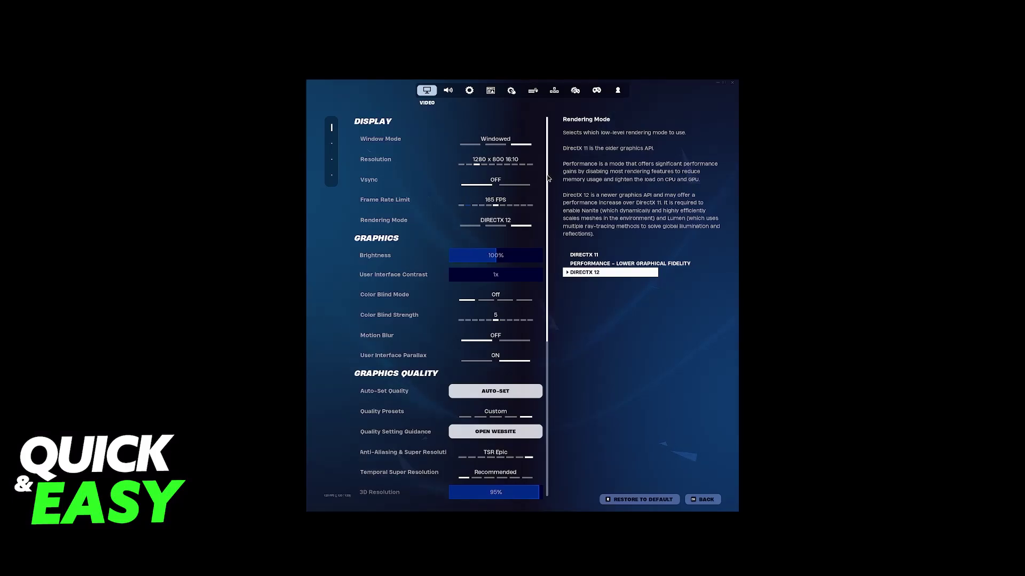
pyautogui.click(703, 500)
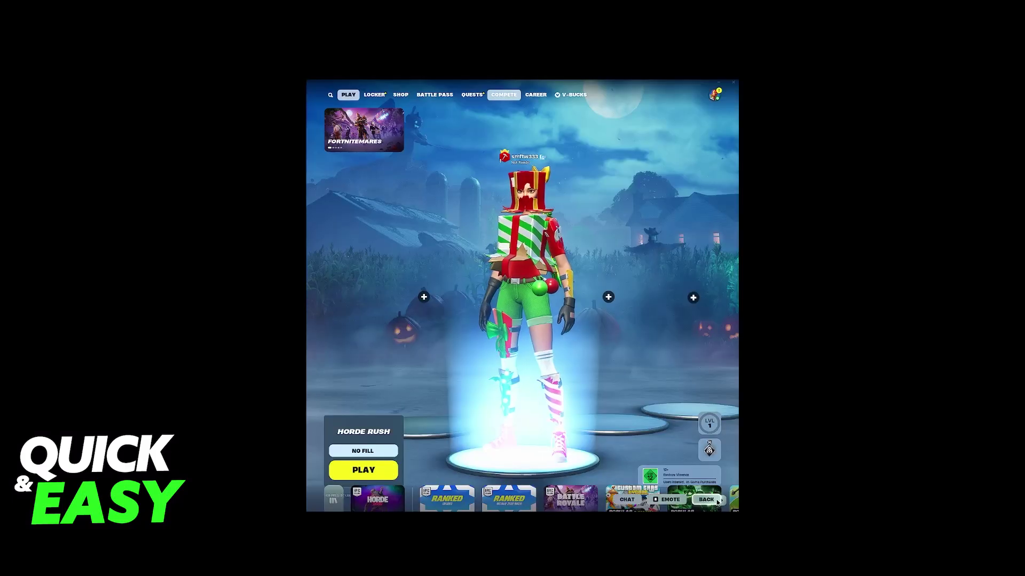